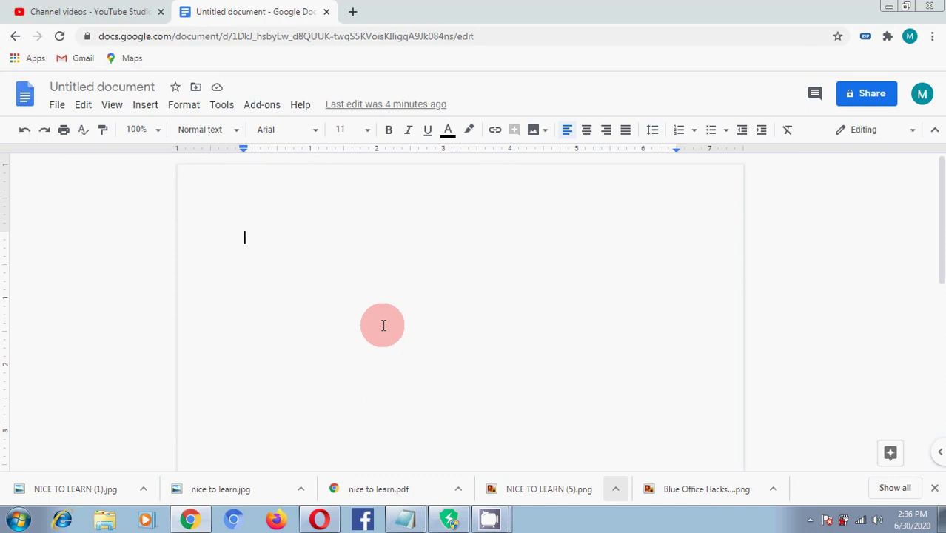
# Write the filler line "skljssdafsdafsakdlfjsadfsalkdfsad" in the blank document, inserting "sdafsdafs" mid-word, and start a new line below it.
pyautogui.write('skljsakdlfjsadfsalkdfsad')
pyautogui.click(265, 244)
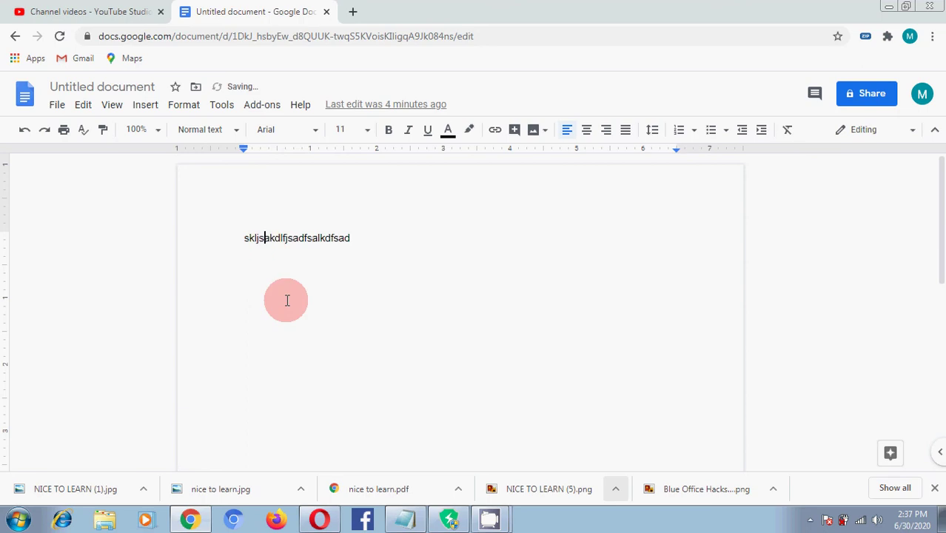
pyautogui.write('sdafsdafs')
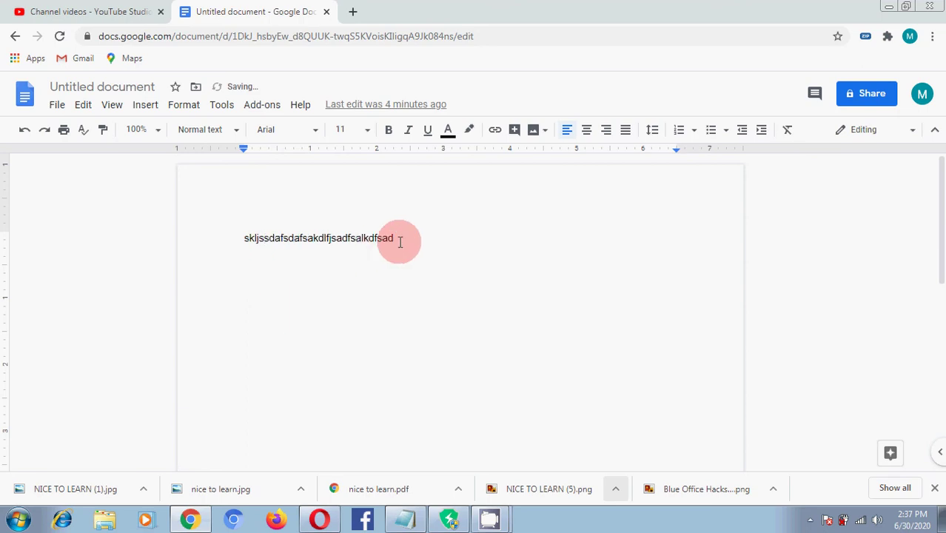
pyautogui.click(407, 241)
pyautogui.press('Return')
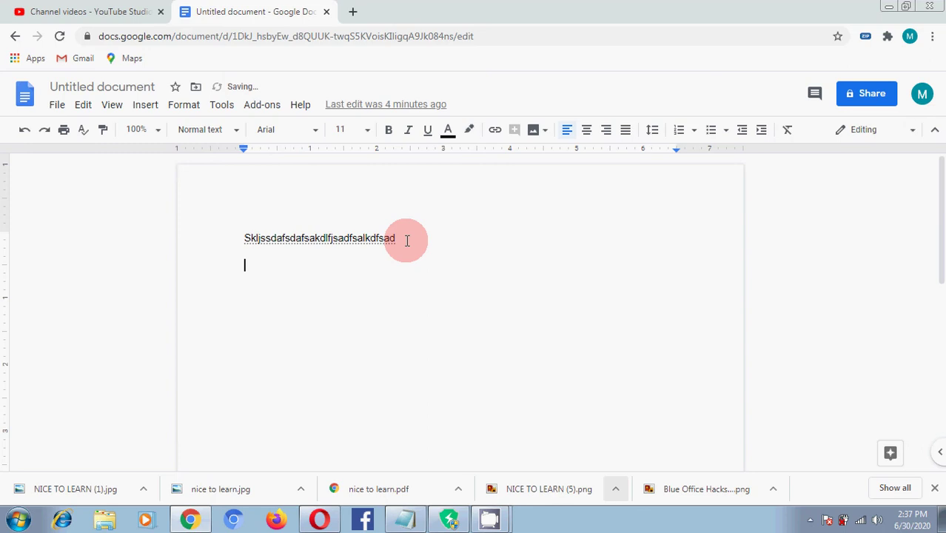
# Write "safdsafsdafsda" as the second line of the document and start another line below it.
pyautogui.write('safdsafsdafsda')
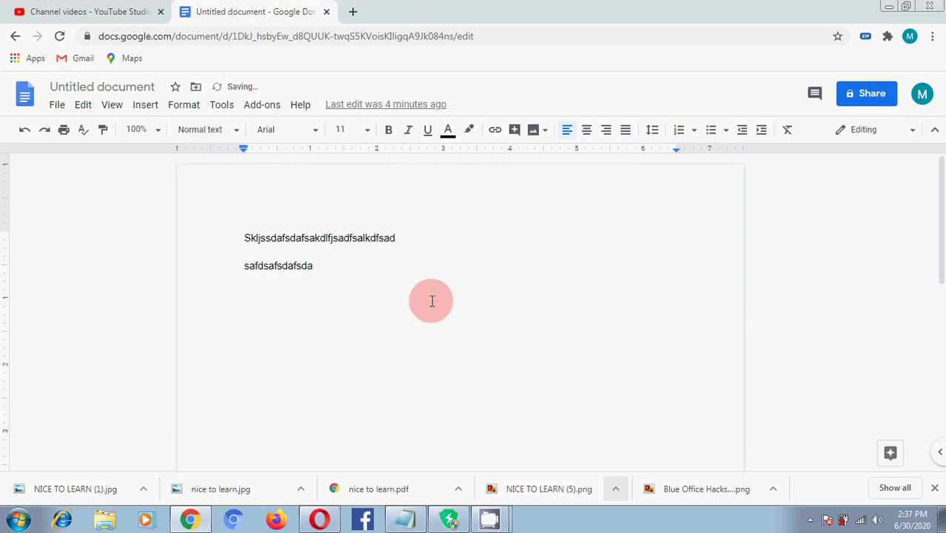
pyautogui.hotkey('shift', 'Right')
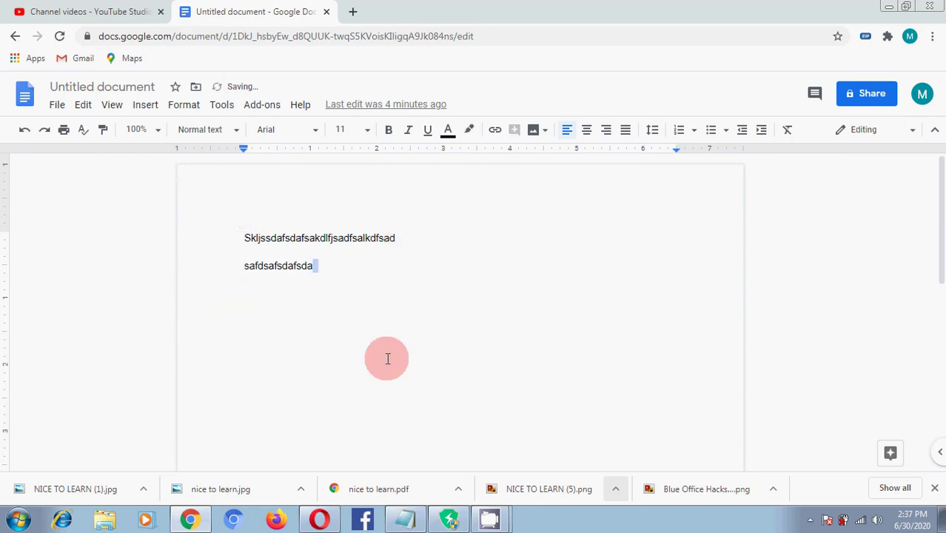
pyautogui.click(363, 268)
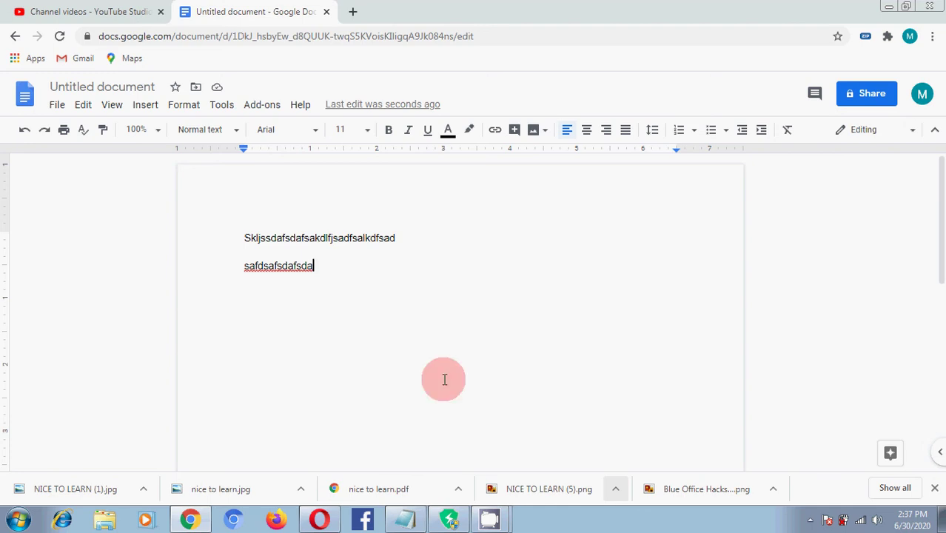
pyautogui.moveTo(337, 334); pyautogui.dragTo(358, 306)
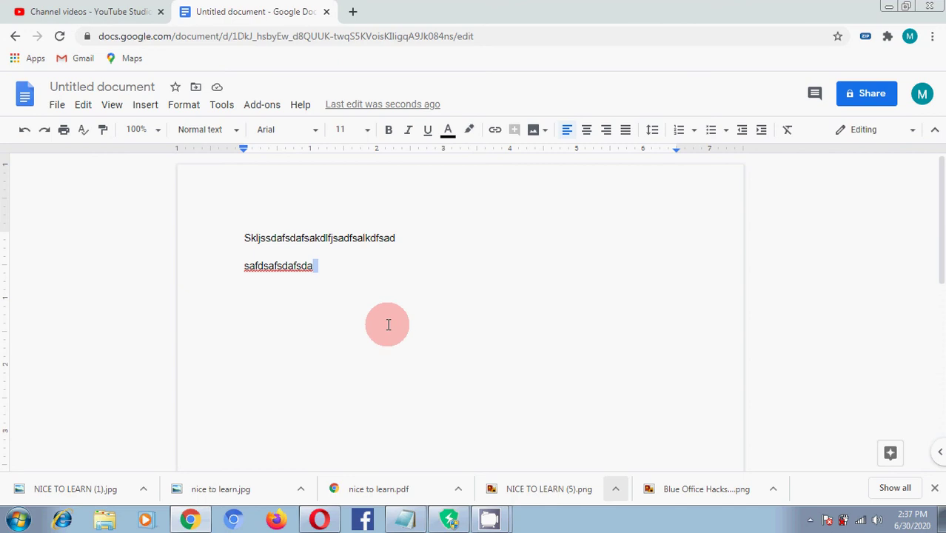
pyautogui.press('Return')
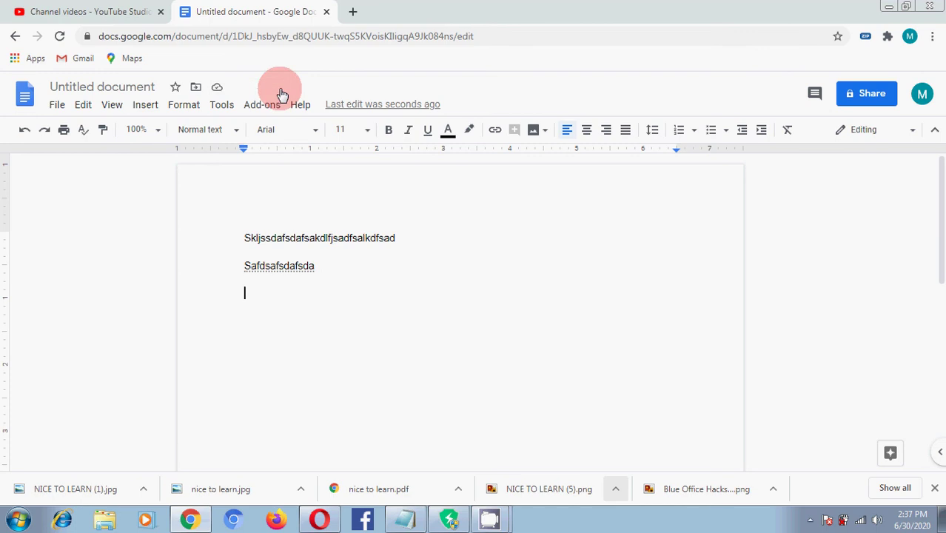
# Rename the untitled document as "test".
pyautogui.click(127, 86)
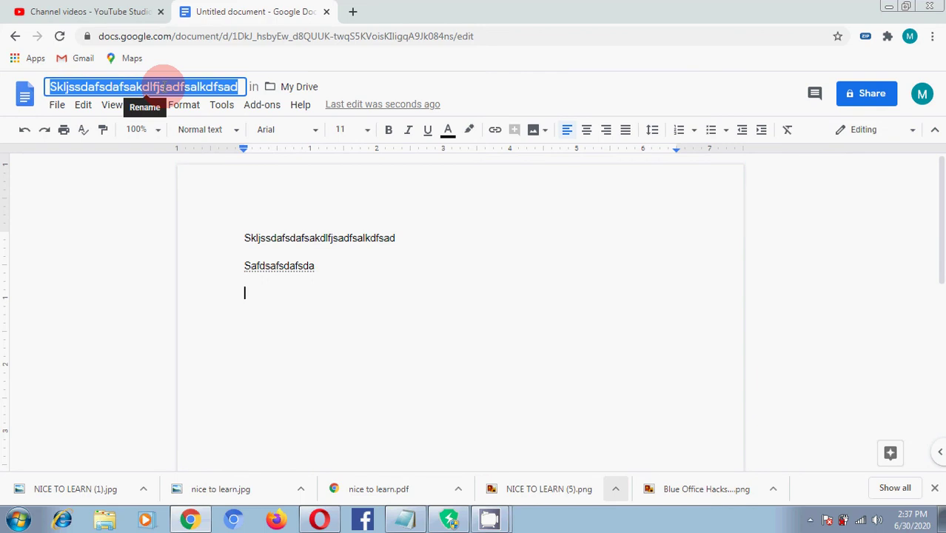
pyautogui.write('test')
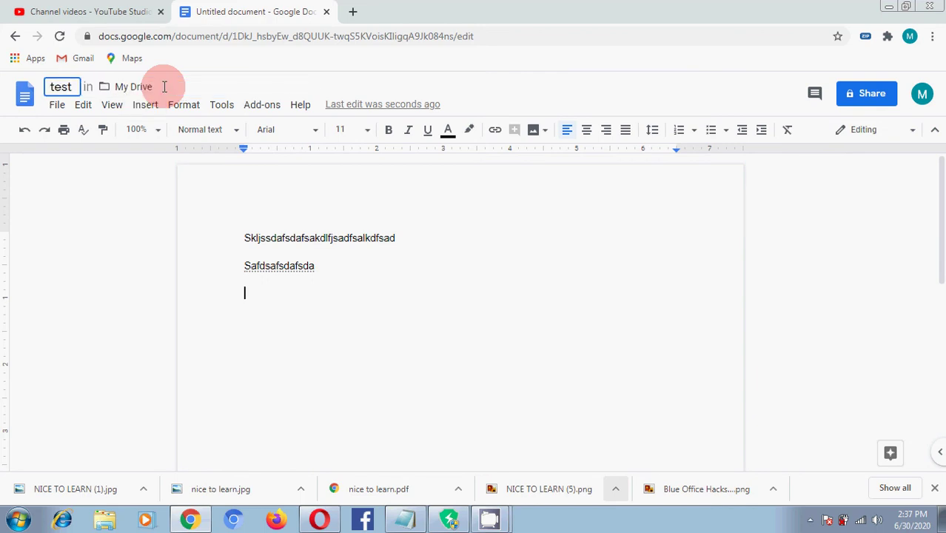
pyautogui.press('Return')
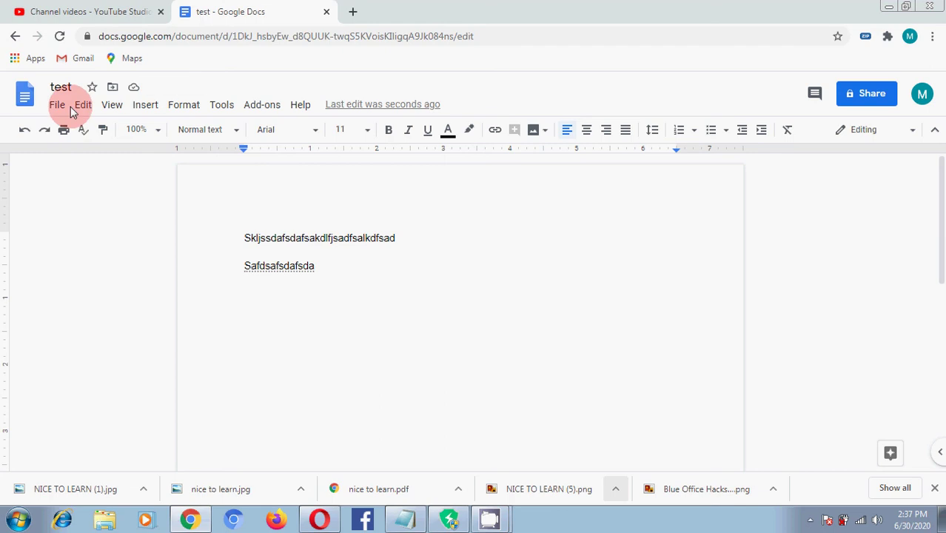
pyautogui.click(260, 265)
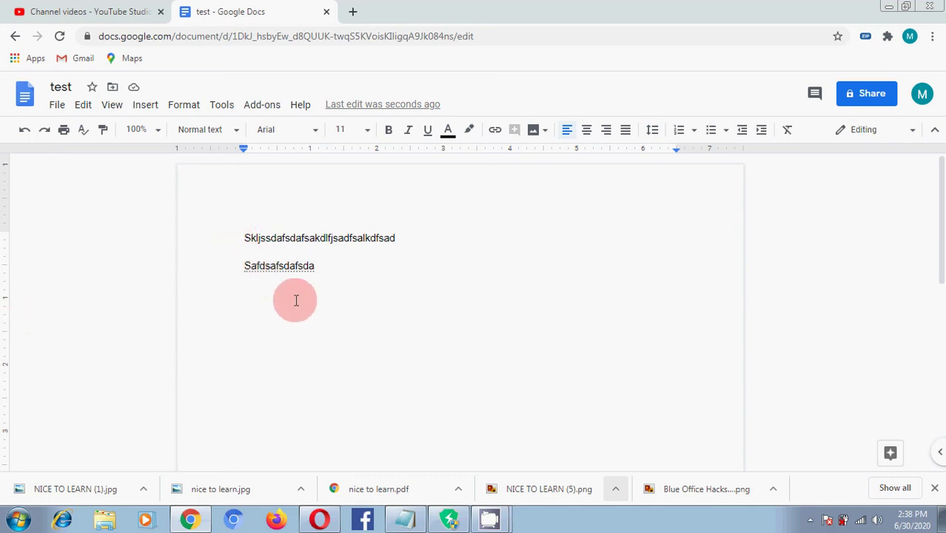
pyautogui.hotkey('ctrl', 'a')
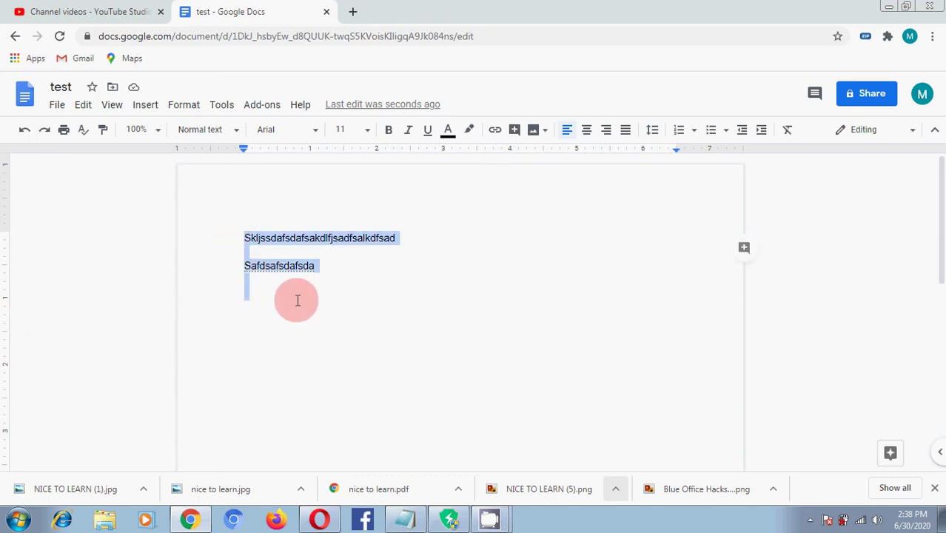
pyautogui.click(71, 87)
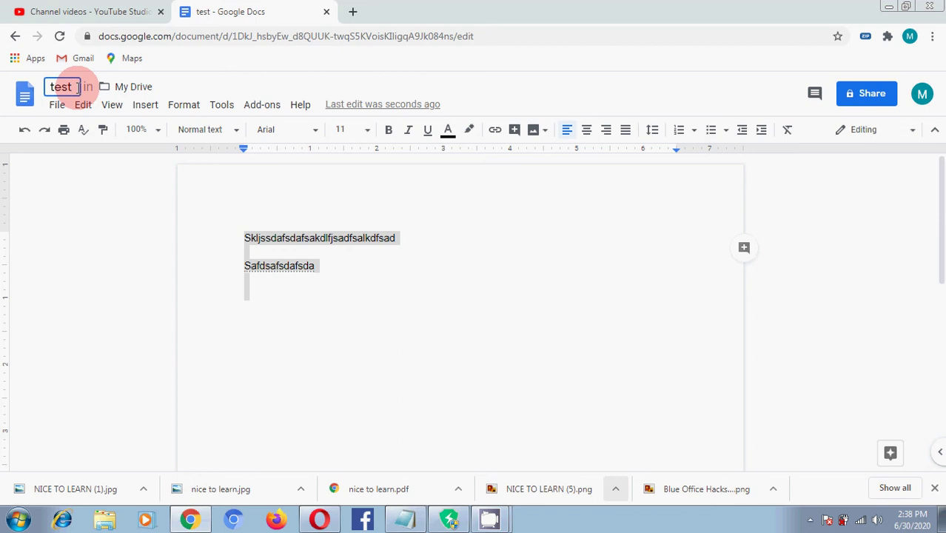
pyautogui.doubleClick(70, 86)
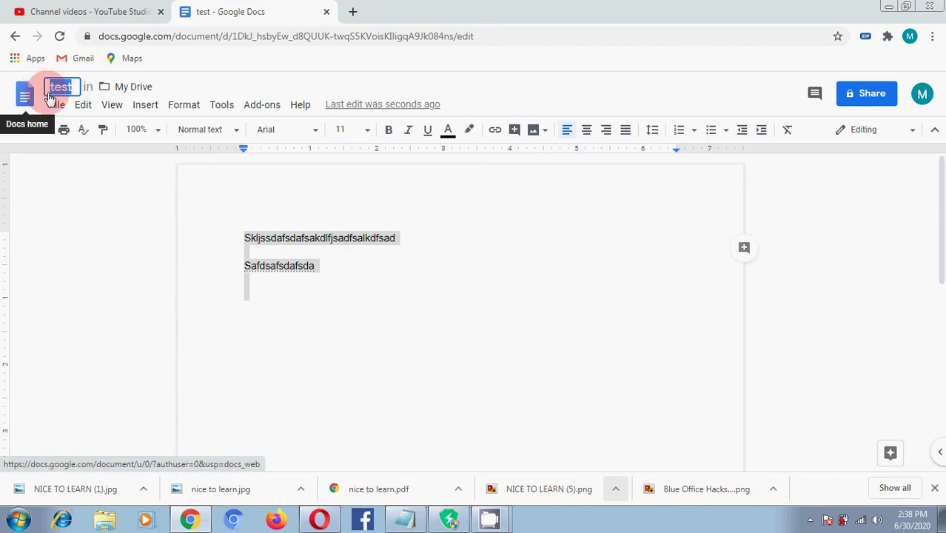
pyautogui.press('Return')
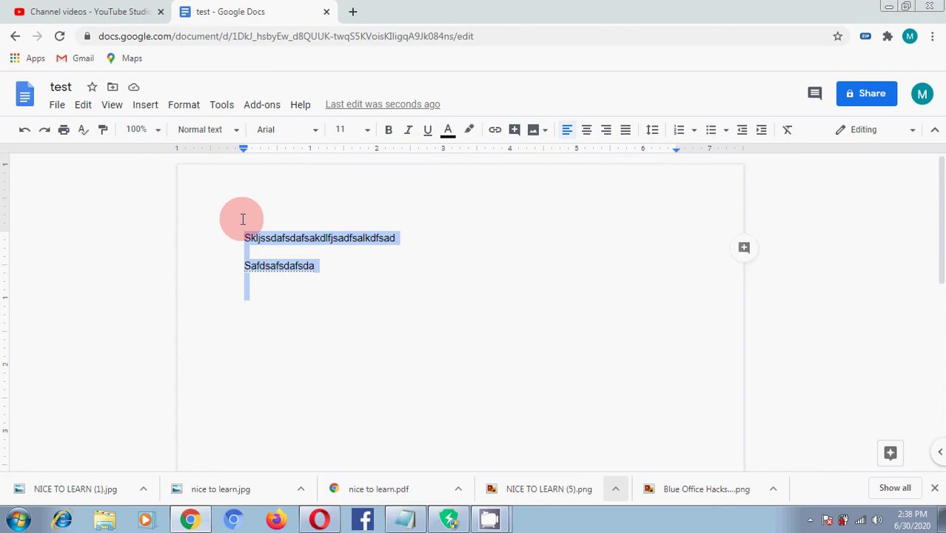
pyautogui.click(57, 108)
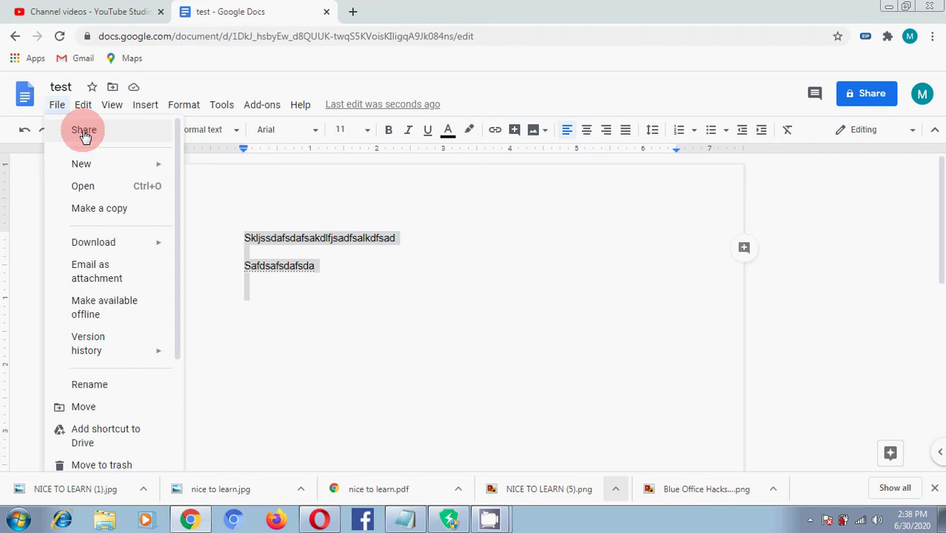
pyautogui.click(358, 238)
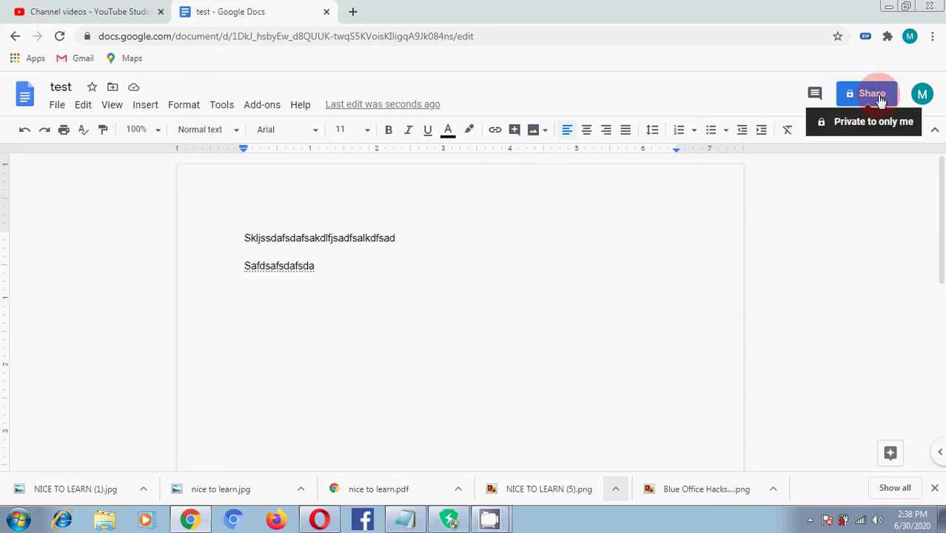
pyautogui.click(56, 110)
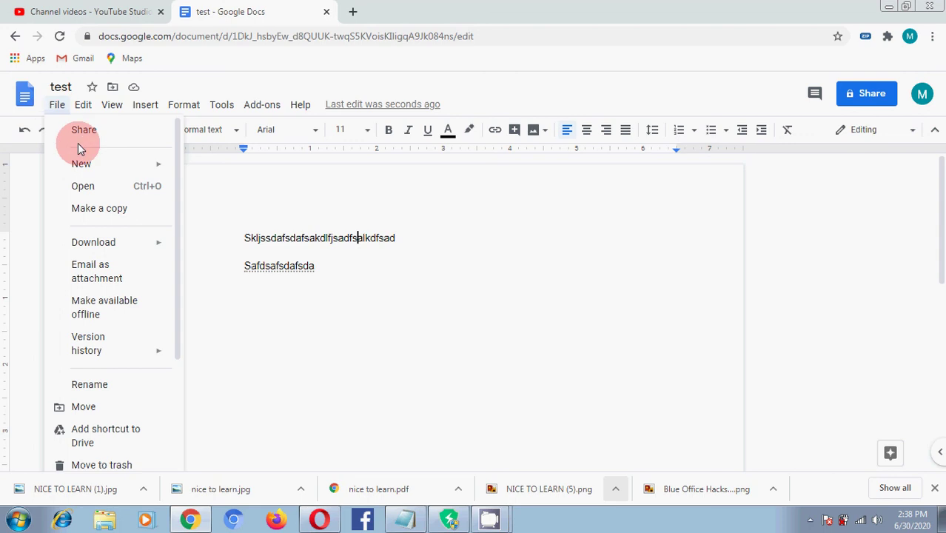
pyautogui.click(255, 249)
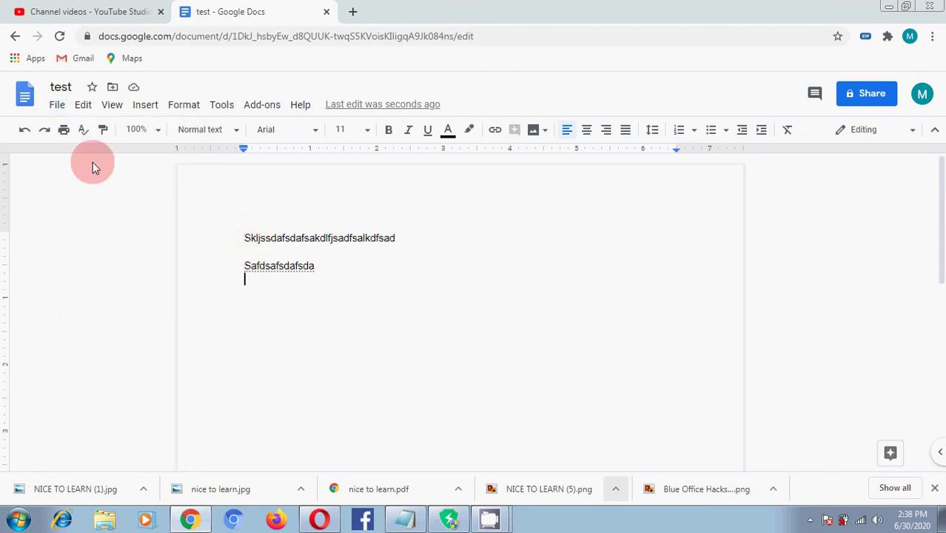
# Open the existing document "<<<Click Here for Instant Access>>>" from the documents stored in My Drive.
pyautogui.click(57, 111)
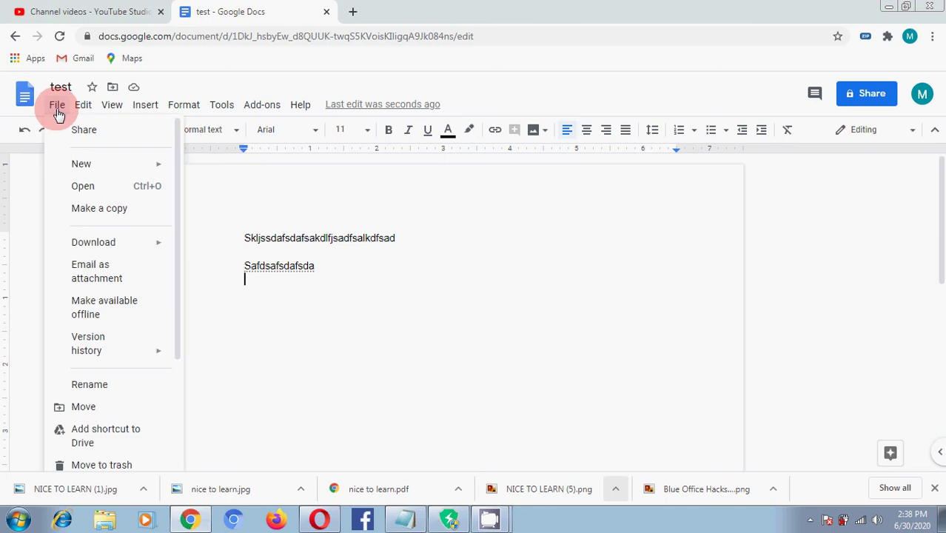
pyautogui.click(94, 187)
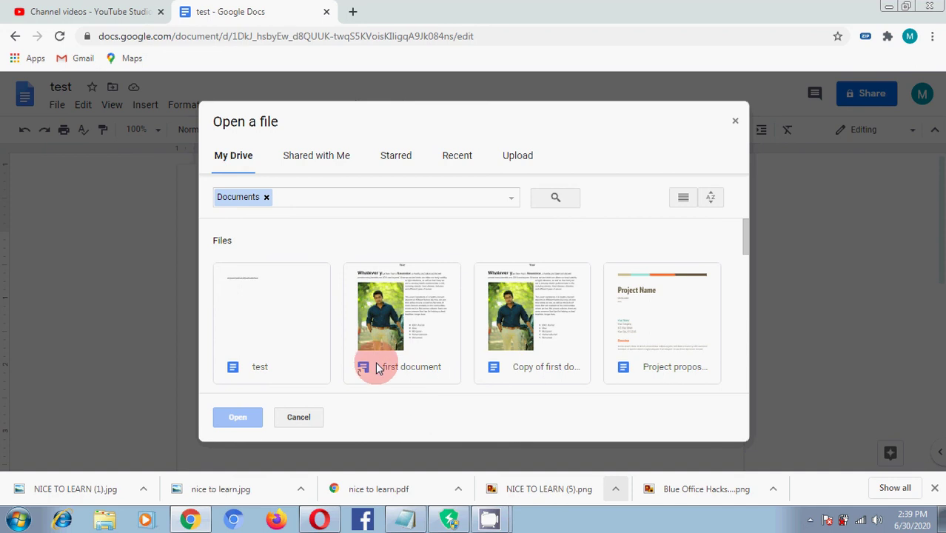
pyautogui.moveTo(744, 239); pyautogui.dragTo(745, 355)
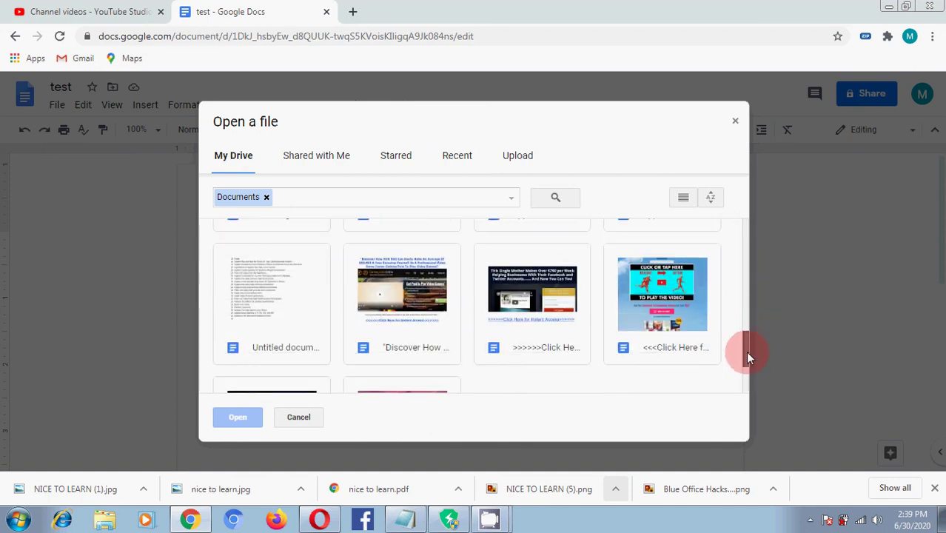
pyautogui.click(670, 298)
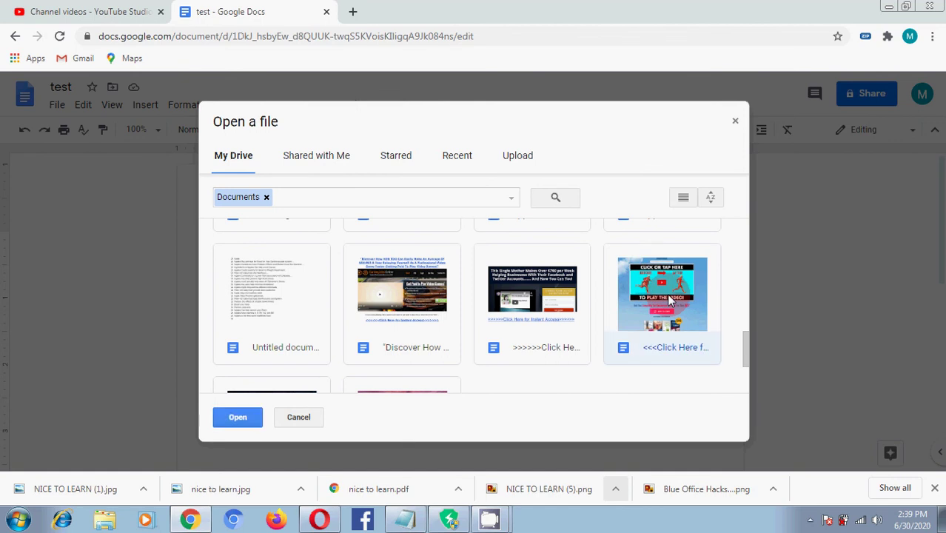
pyautogui.click(237, 416)
pyautogui.click(703, 307)
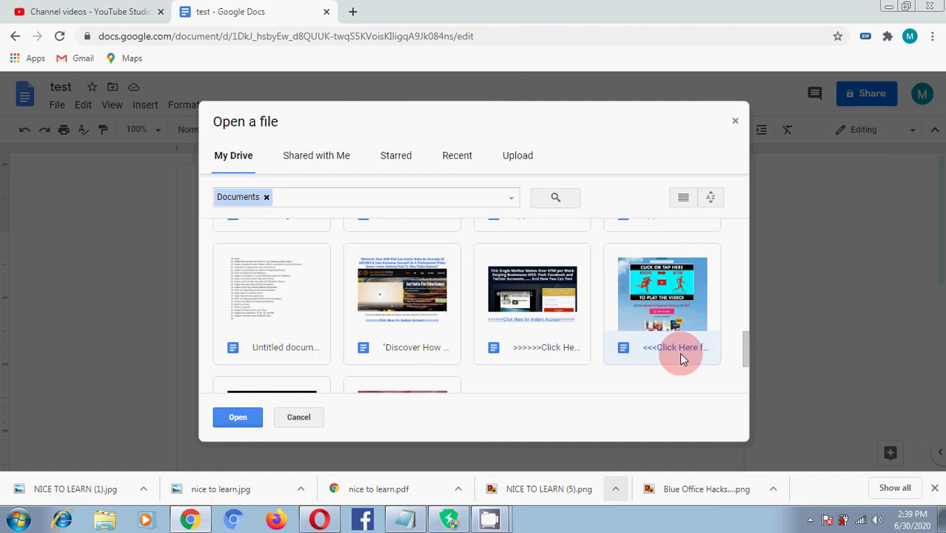
pyautogui.click(238, 418)
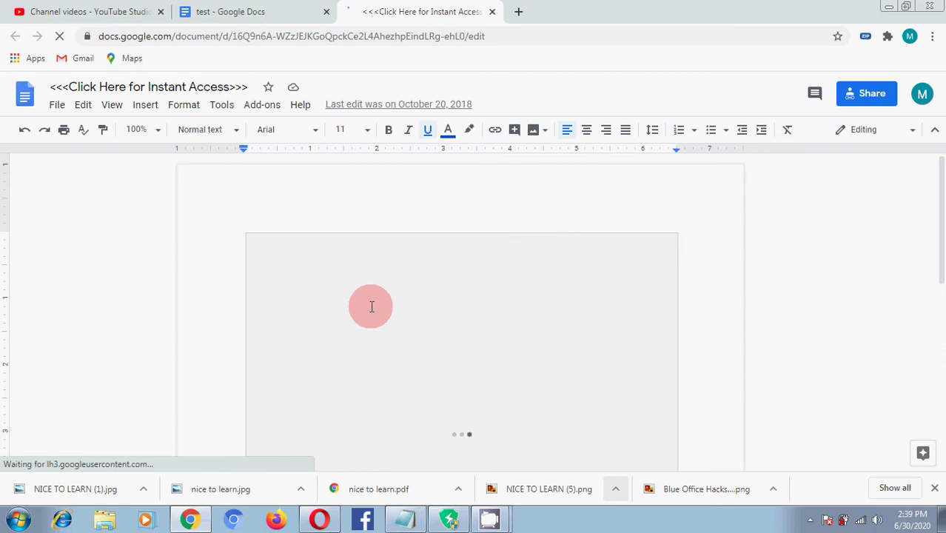
# Bring up the sharing settings of the "<<<Click Here for Instant Access>>>" document, dismiss the link-sharing tip and copy its link.
pyautogui.scroll(-2, 349, 333)
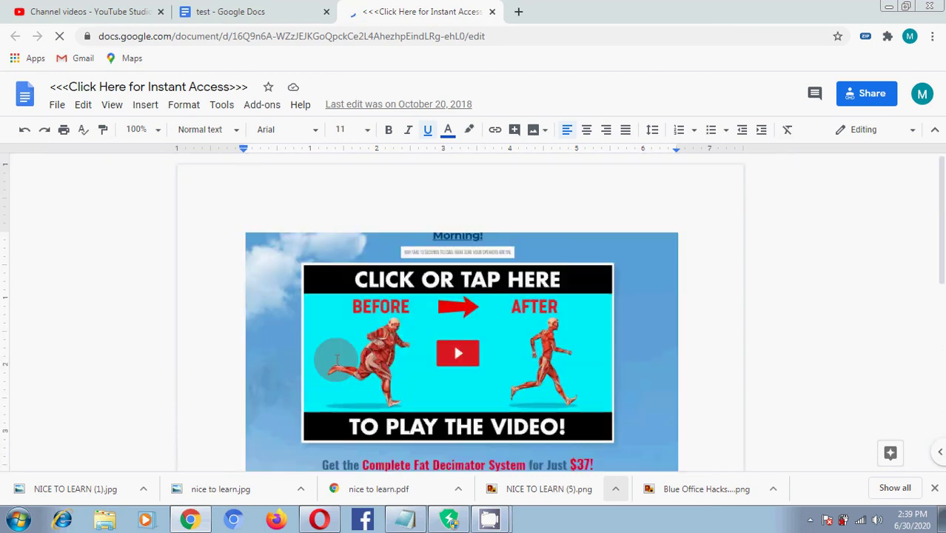
pyautogui.scroll(-6, 337, 360)
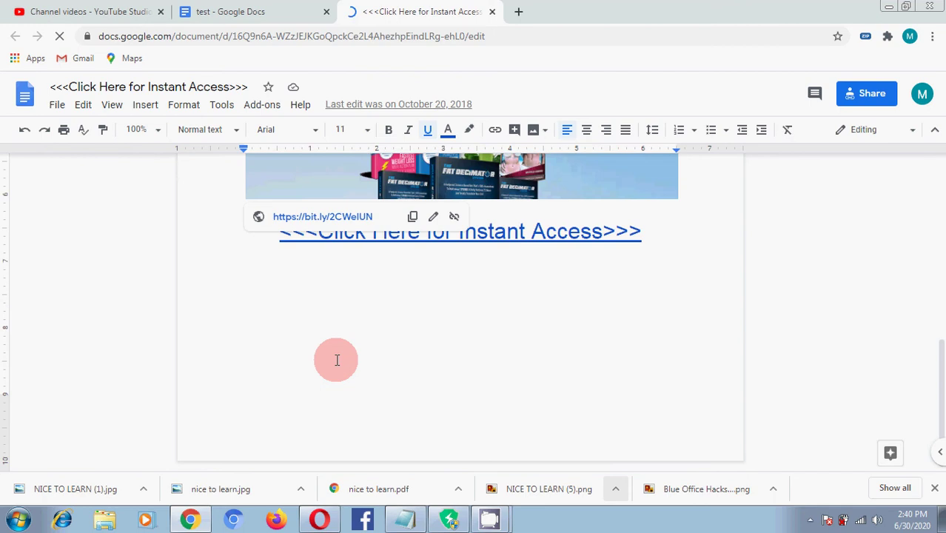
pyautogui.scroll(1, 452, 386)
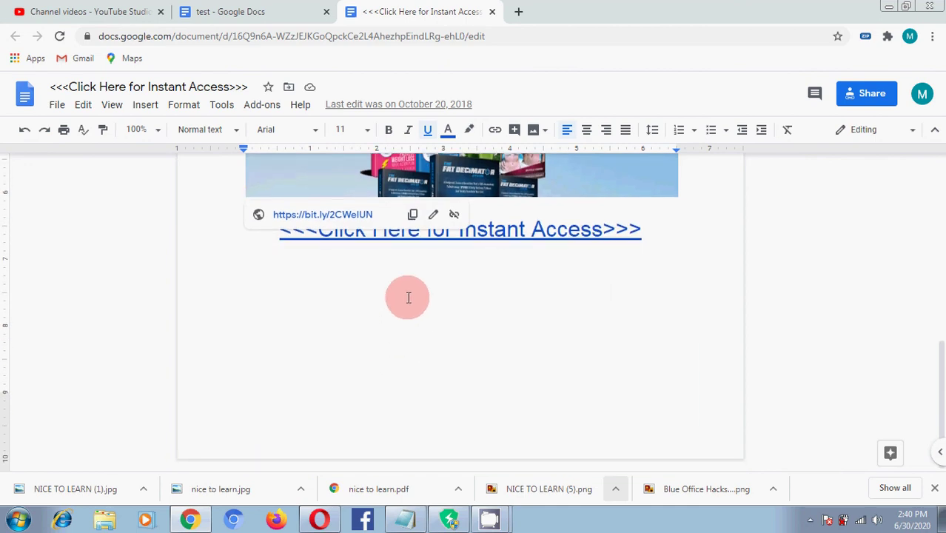
pyautogui.click(58, 108)
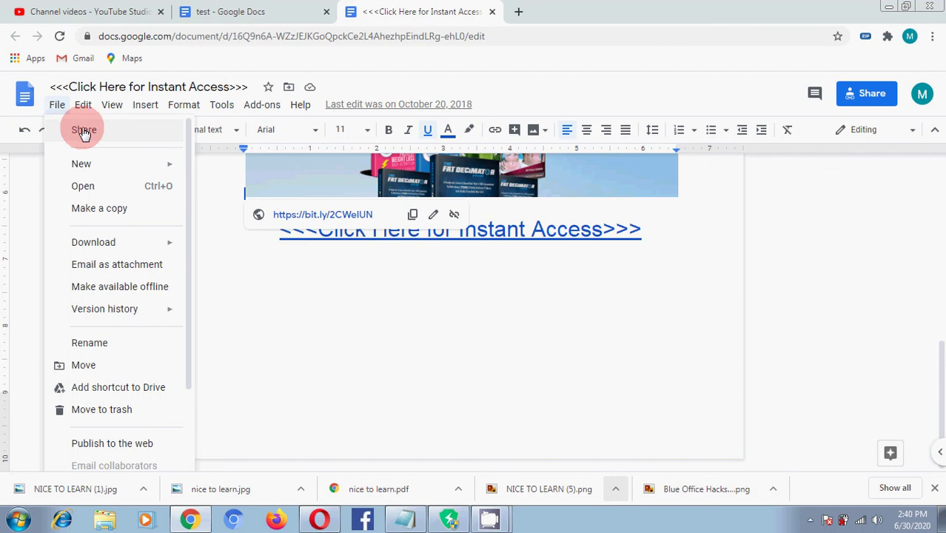
pyautogui.click(84, 130)
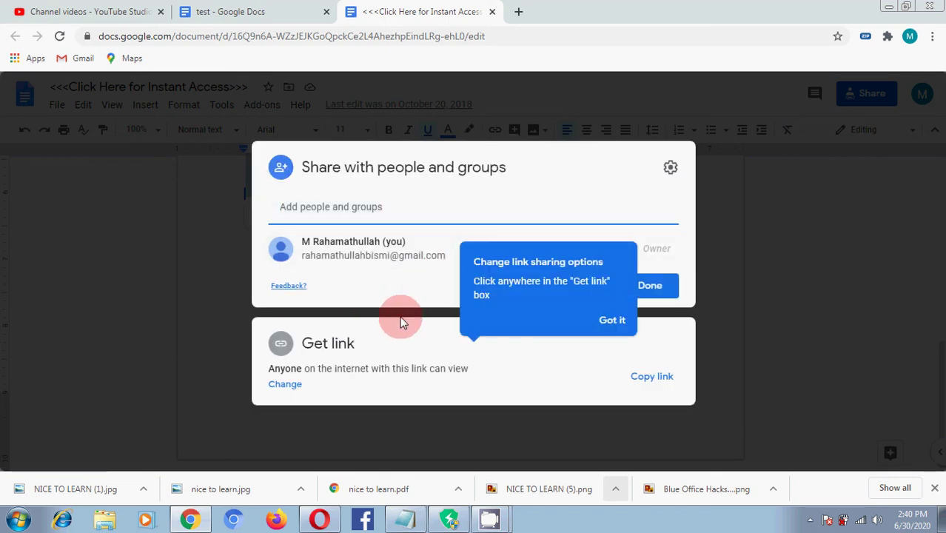
pyautogui.click(609, 321)
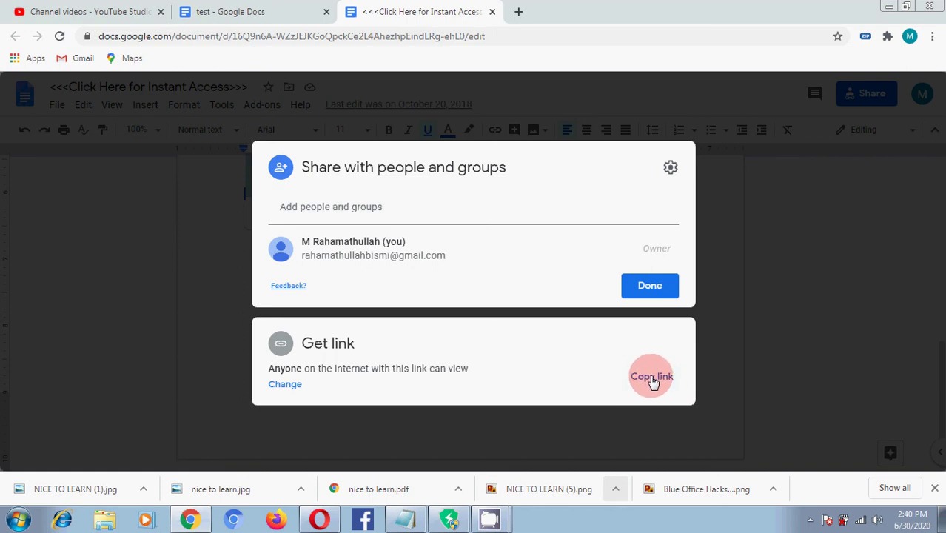
pyautogui.click(651, 377)
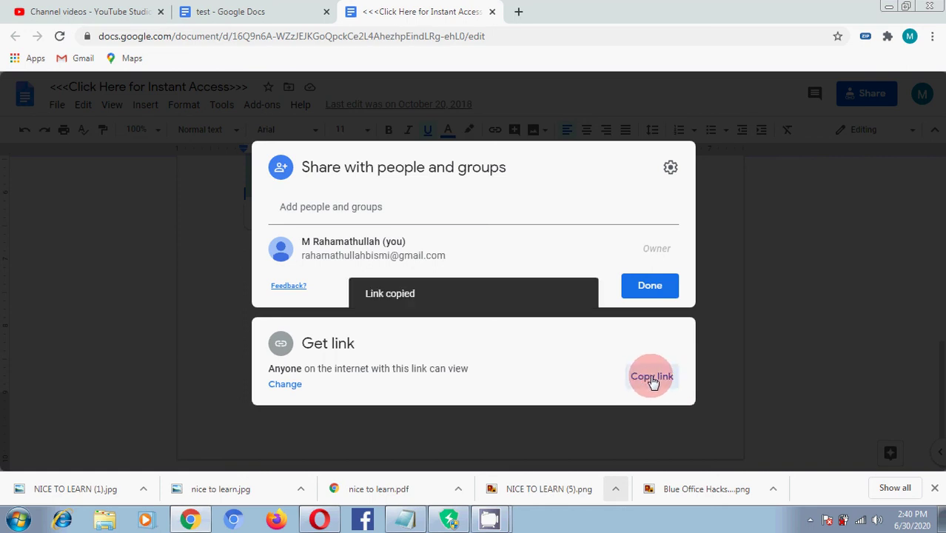
# Open the copied link of the "<<<Click Here for Instant Access>>>" document in a new browser tab.
pyautogui.click(518, 12)
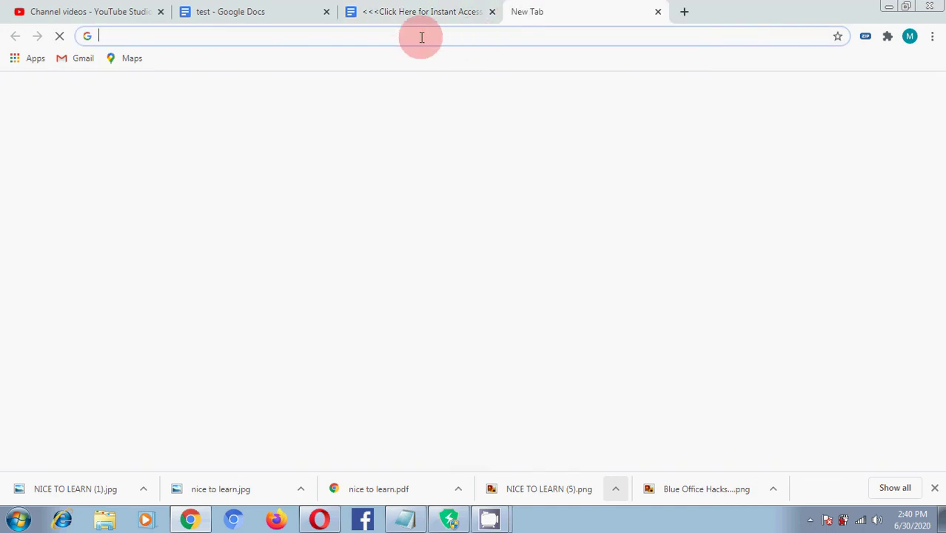
pyautogui.rightClick(344, 35)
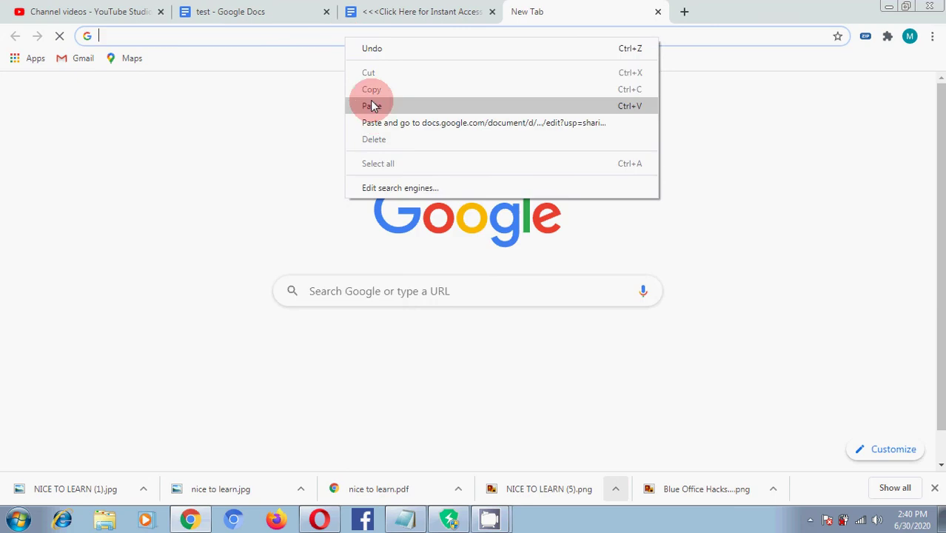
pyautogui.click(372, 105)
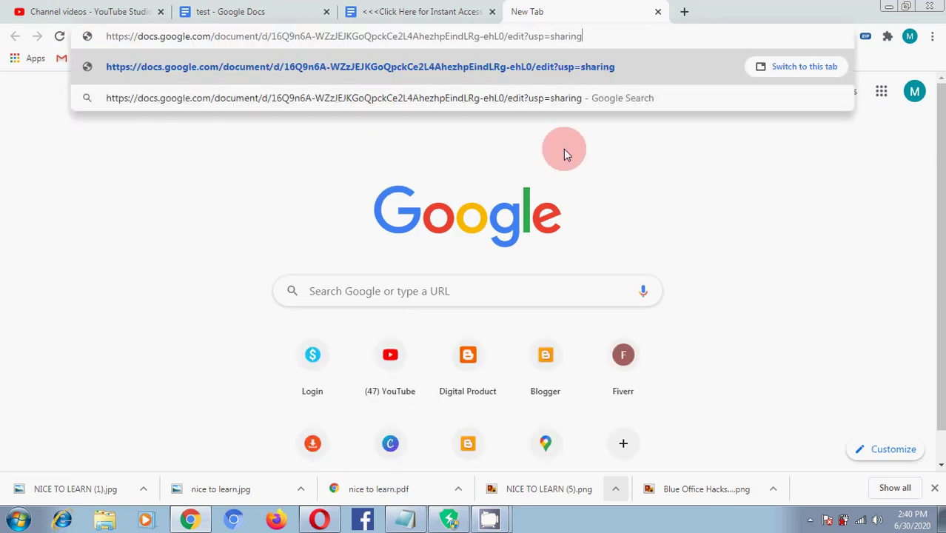
pyautogui.click(561, 112)
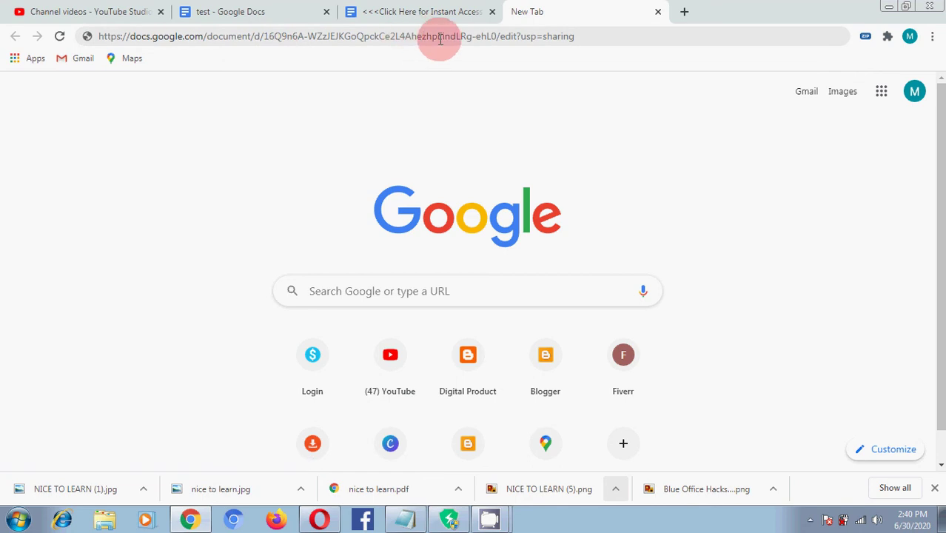
pyautogui.click(592, 41)
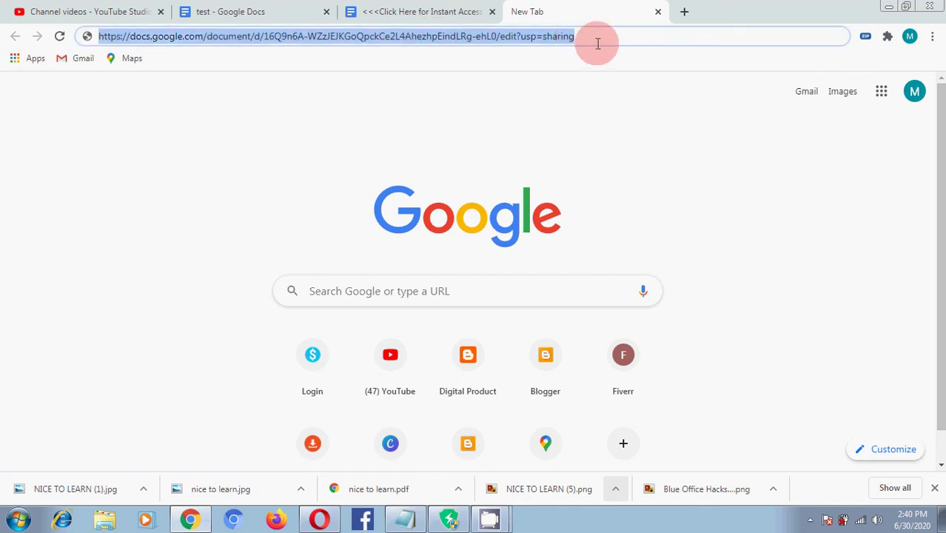
pyautogui.press('Return')
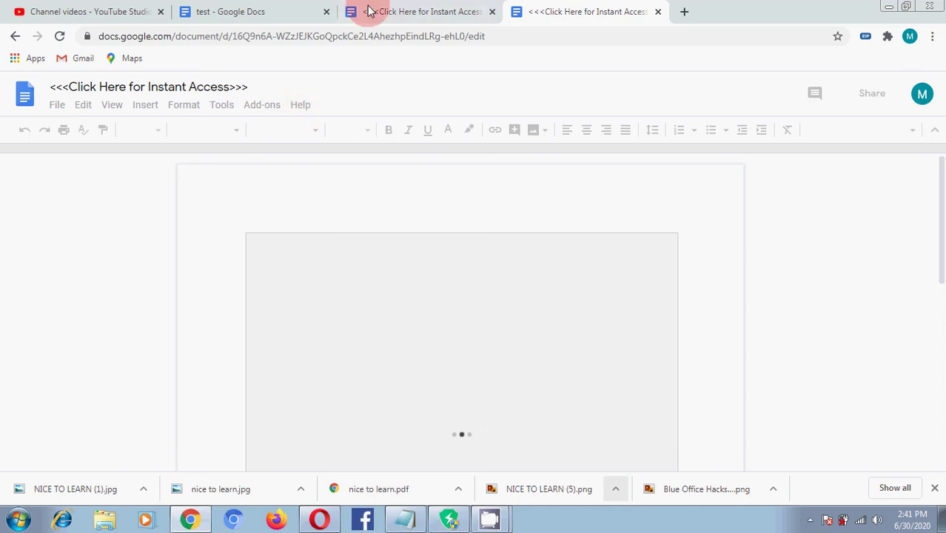
# Return to the "test" document and create a new blank document from it.
pyautogui.click(397, 11)
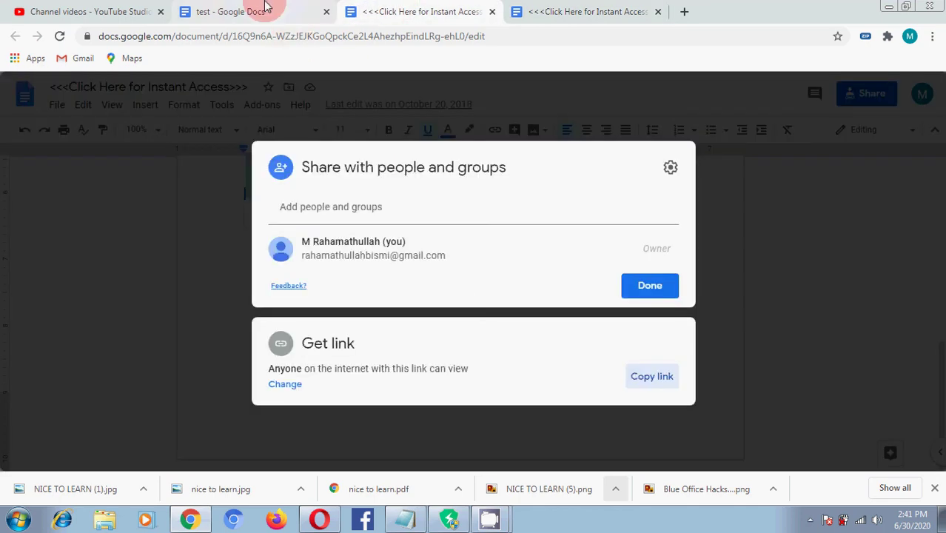
pyautogui.click(296, 11)
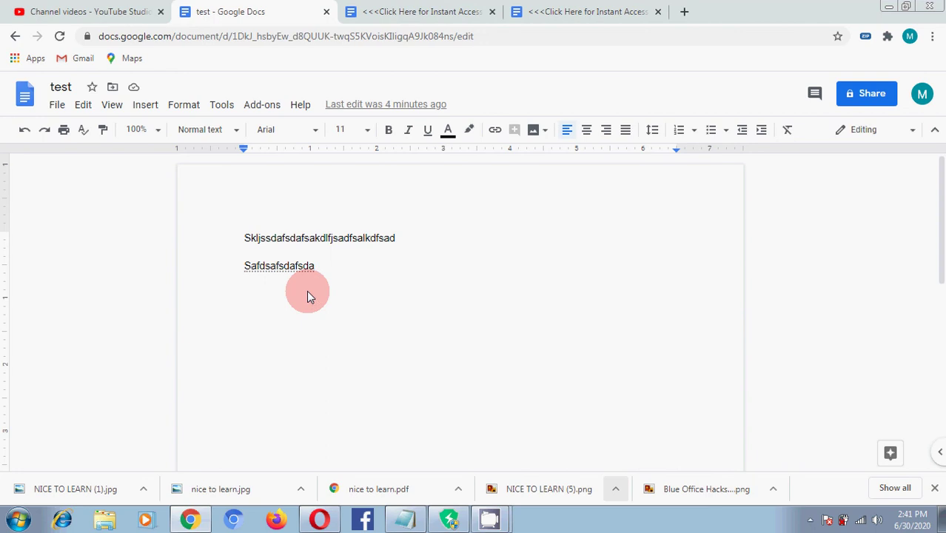
pyautogui.click(309, 296)
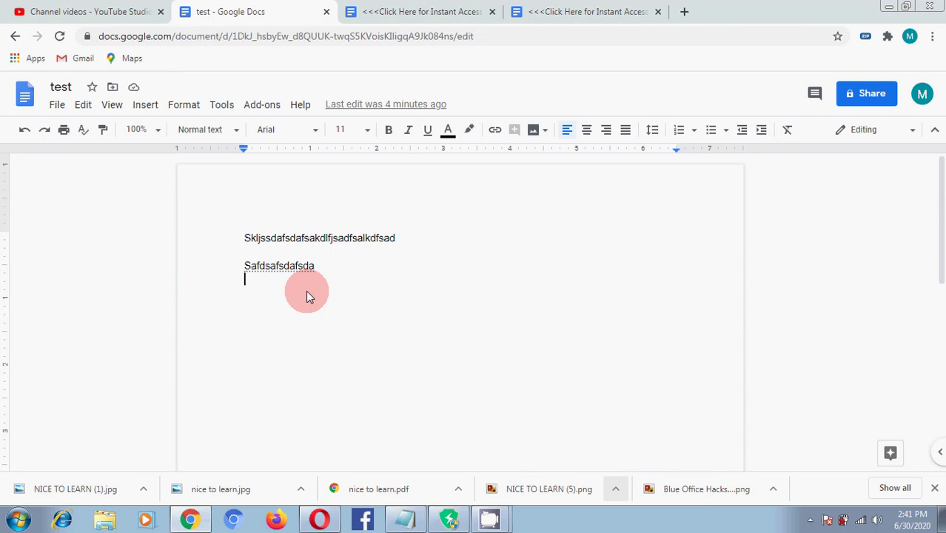
pyautogui.click(57, 106)
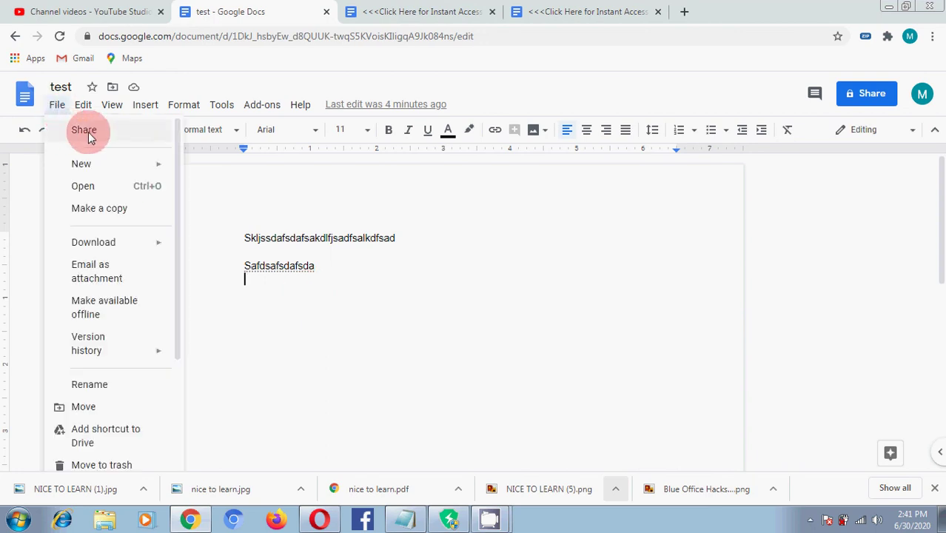
pyautogui.click(340, 287)
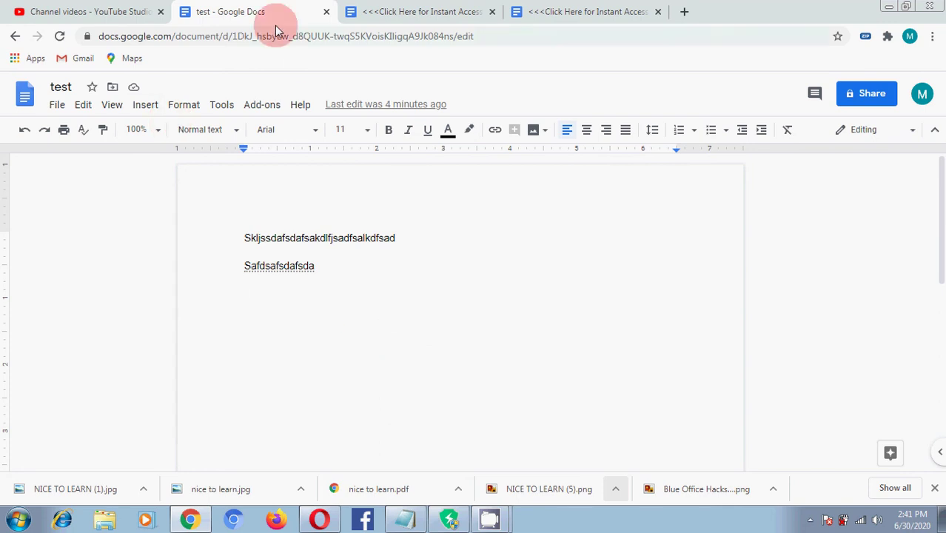
pyautogui.click(58, 107)
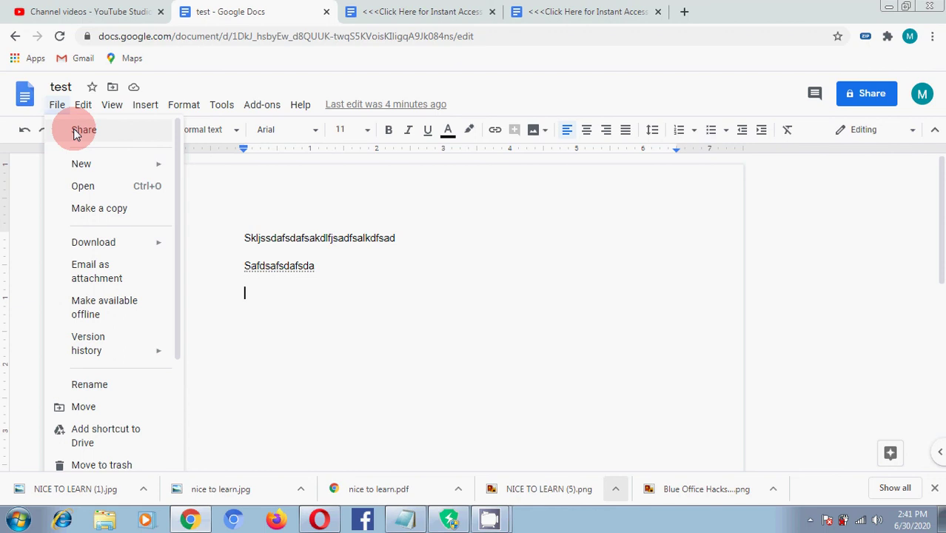
pyautogui.moveTo(83, 168)
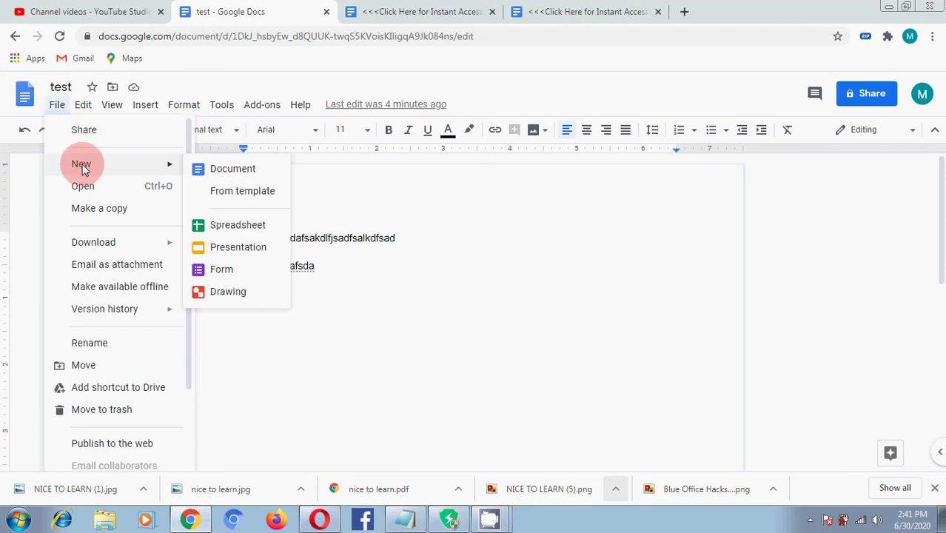
pyautogui.click(234, 174)
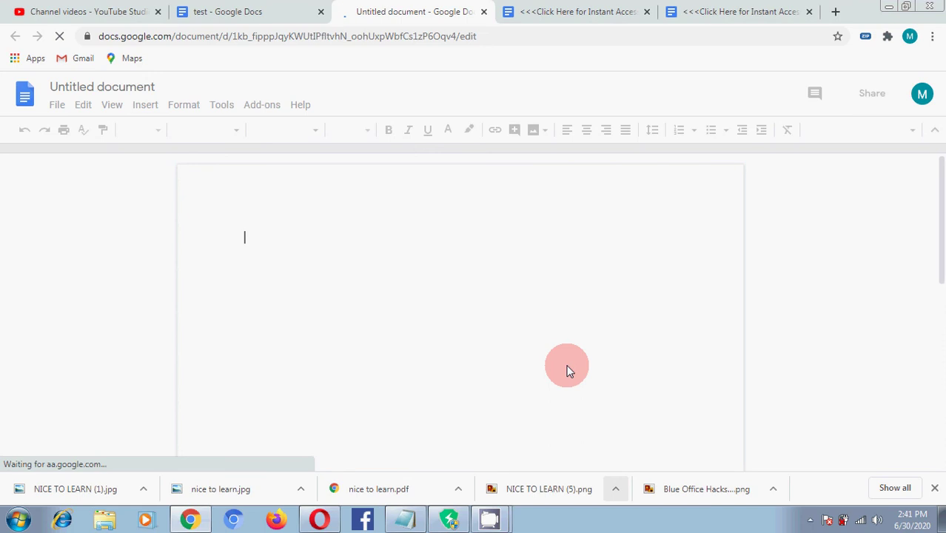
# Go back to the "test" document and open the existing file "first document" from the documents in My Drive.
pyautogui.click(267, 11)
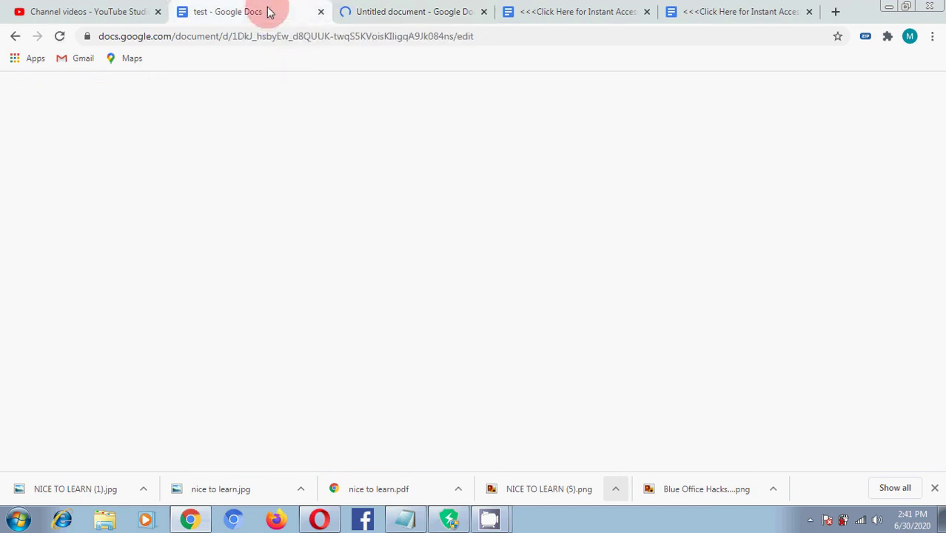
pyautogui.click(56, 106)
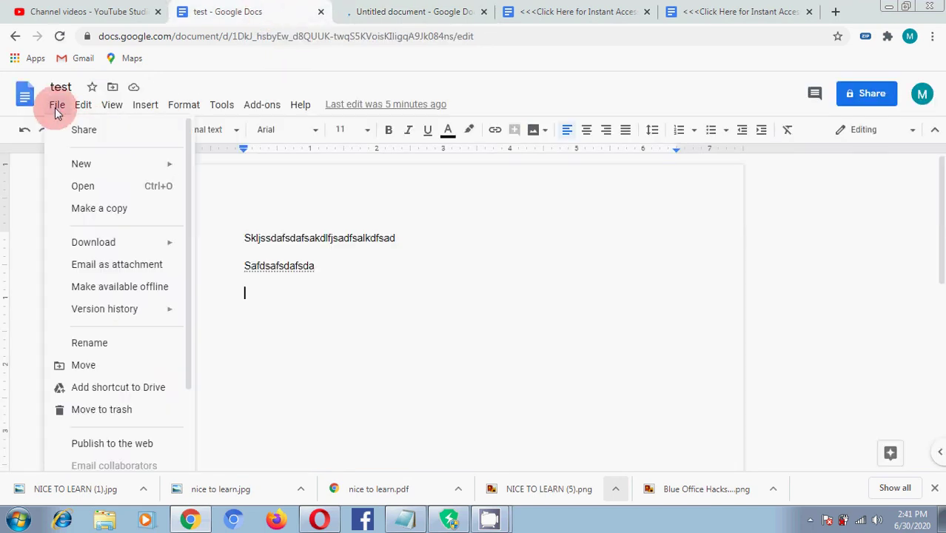
pyautogui.click(82, 132)
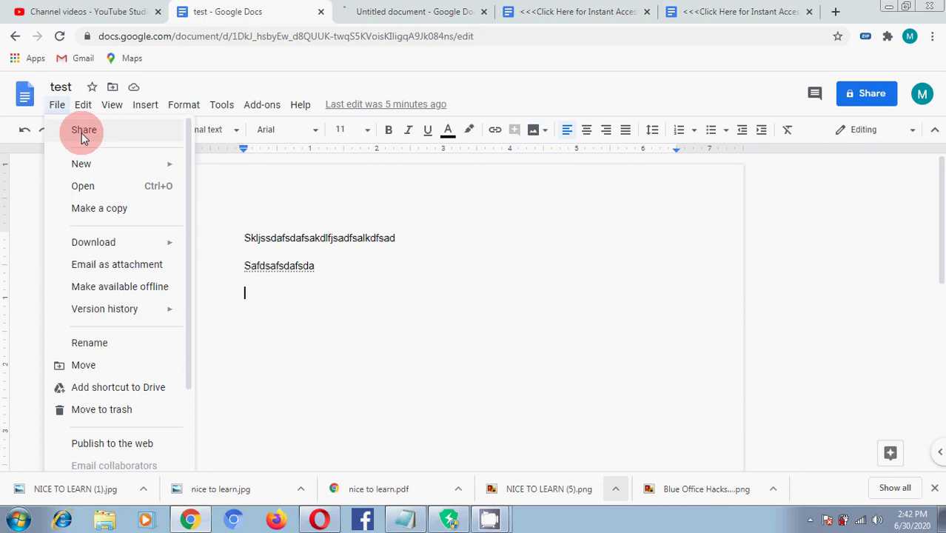
pyautogui.moveTo(84, 166)
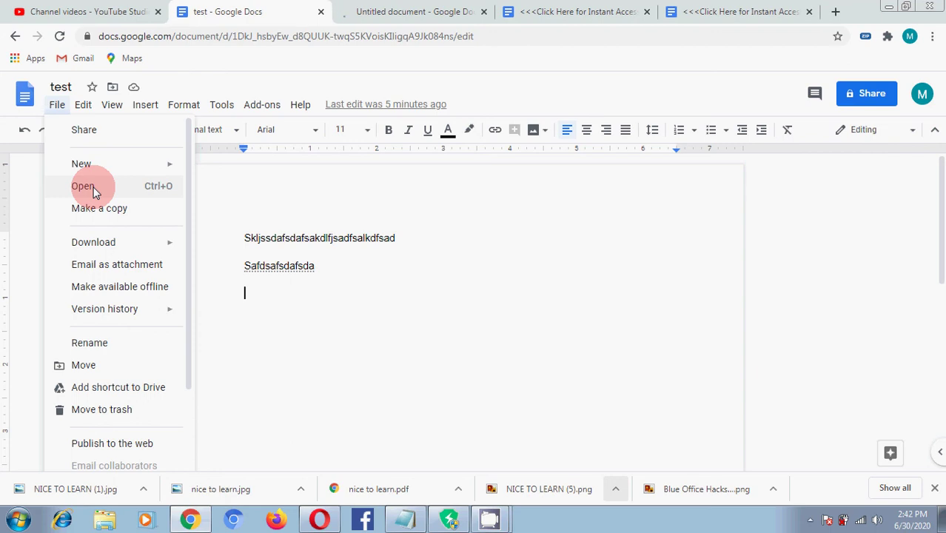
pyautogui.click(84, 186)
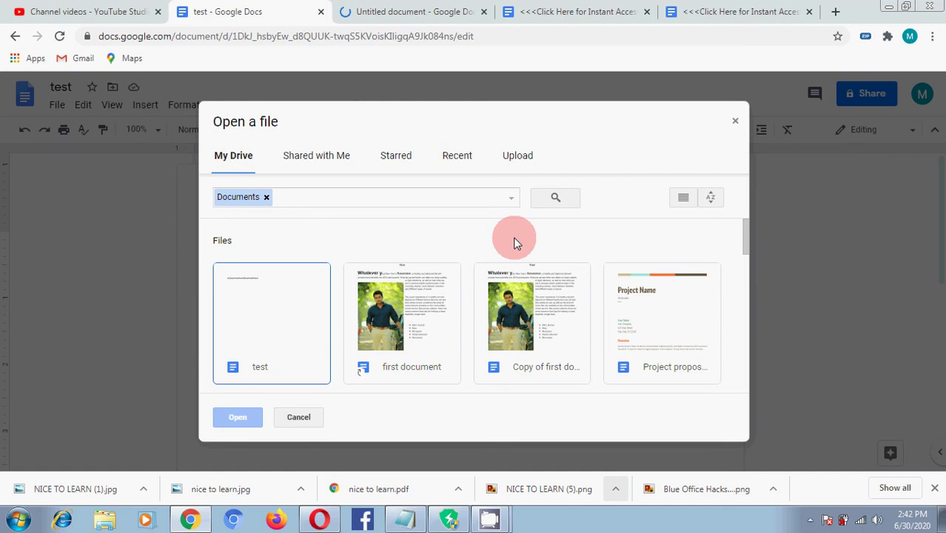
pyautogui.moveTo(745, 235)
pyautogui.mouseDown()
pyautogui.moveTo(746, 383)
pyautogui.moveTo(742, 231)
pyautogui.mouseUp()
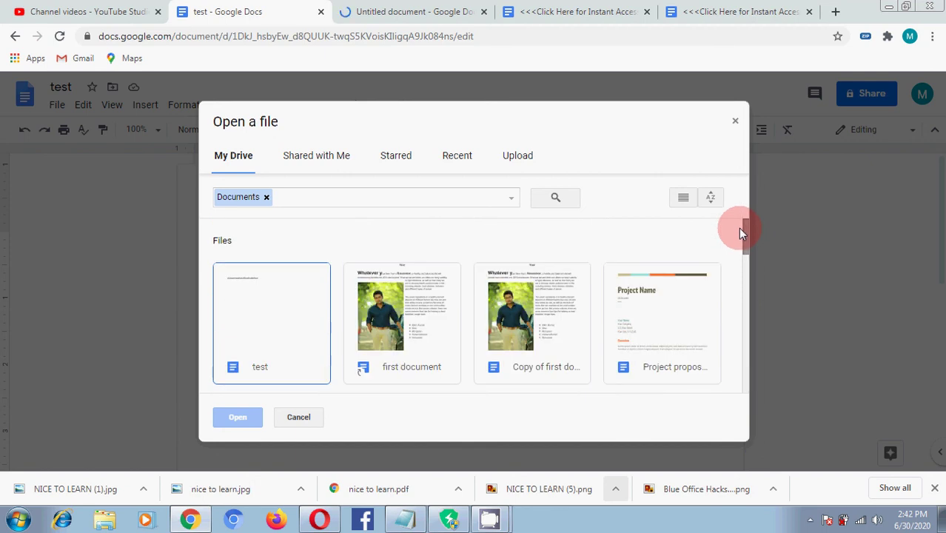
pyautogui.click(419, 330)
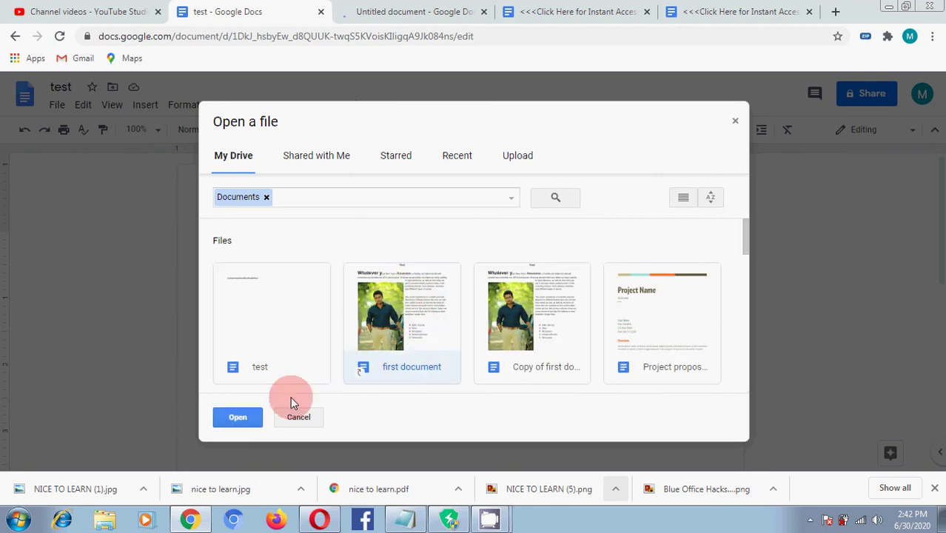
pyautogui.click(237, 417)
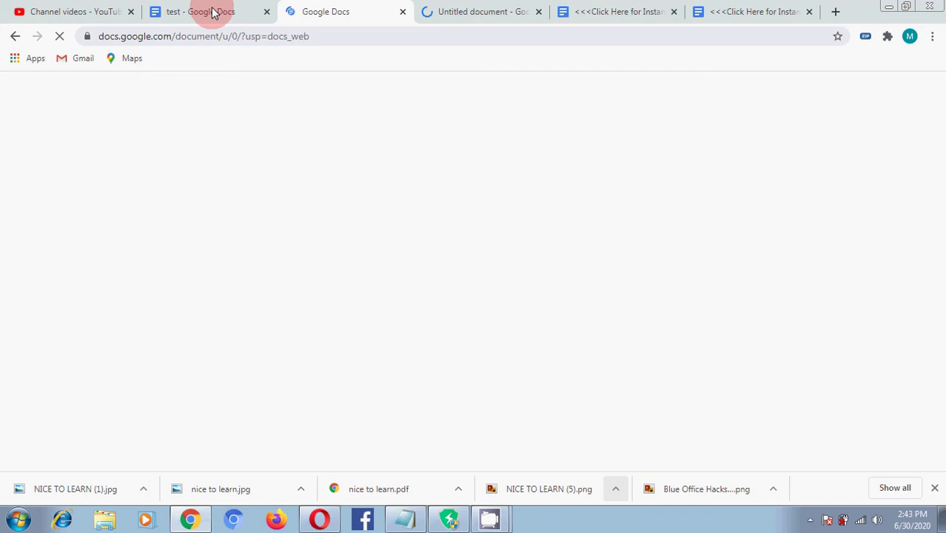
# Switch back to the "test" document and make a copy of it named "test1" in My Drive.
pyautogui.click(213, 13)
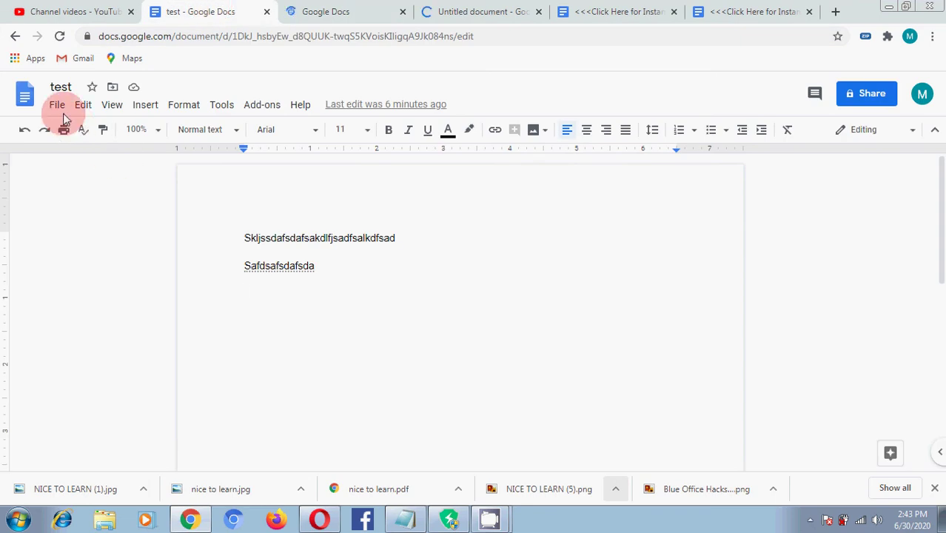
pyautogui.click(58, 108)
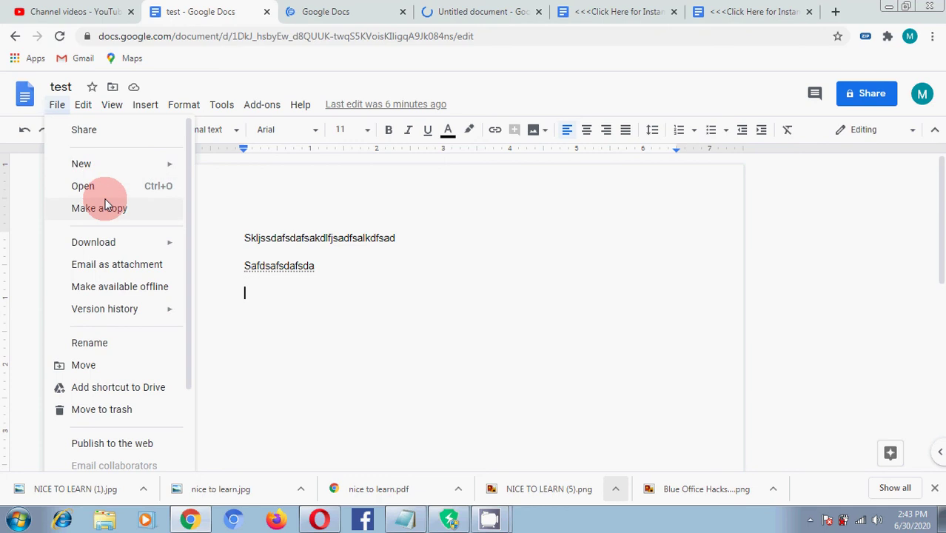
pyautogui.click(368, 189)
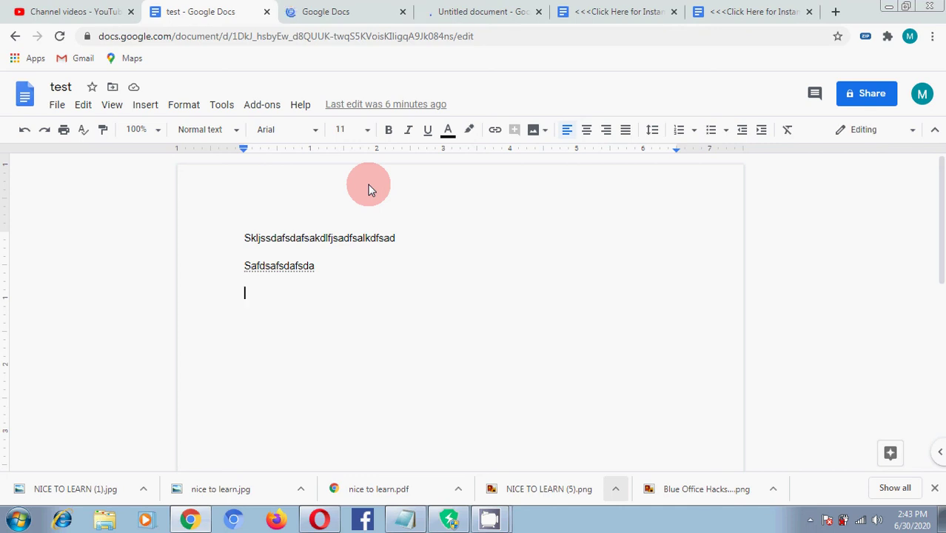
pyautogui.click(57, 105)
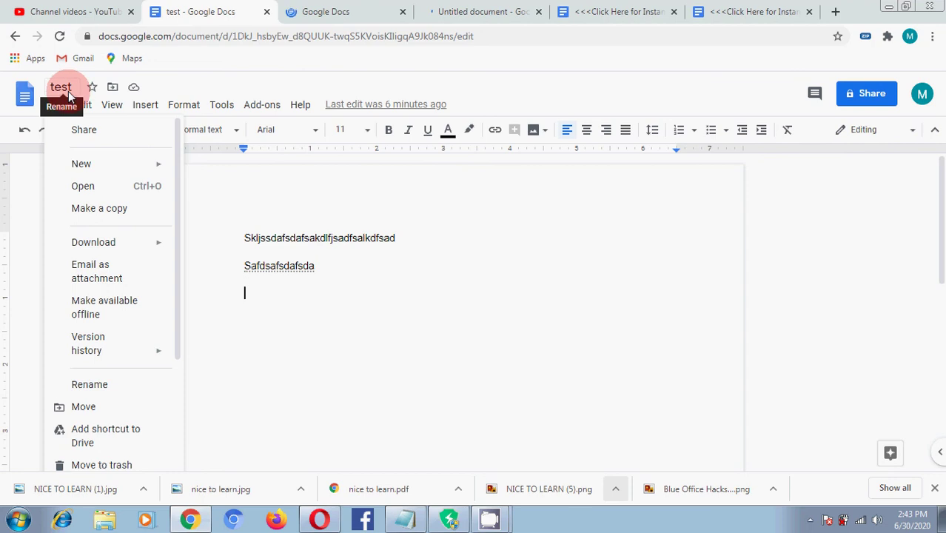
pyautogui.click(100, 209)
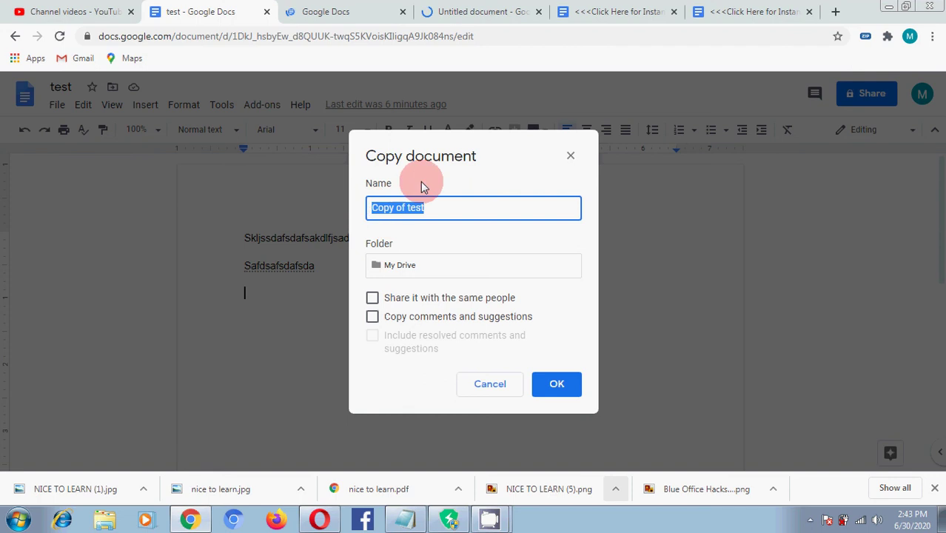
pyautogui.write('teext')
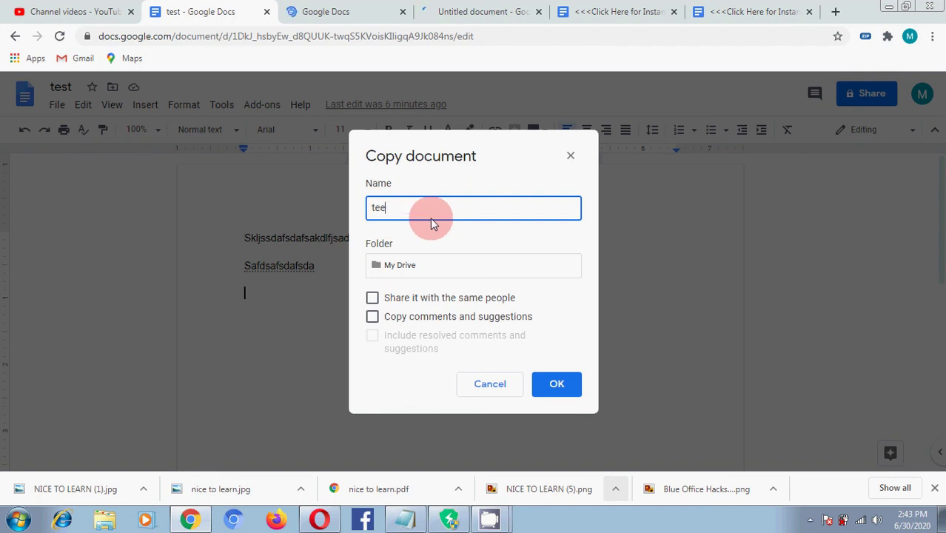
pyautogui.press('BackSpace')
pyautogui.press('BackSpace')
pyautogui.press('BackSpace')
pyautogui.write('st1')
pyautogui.click(550, 382)
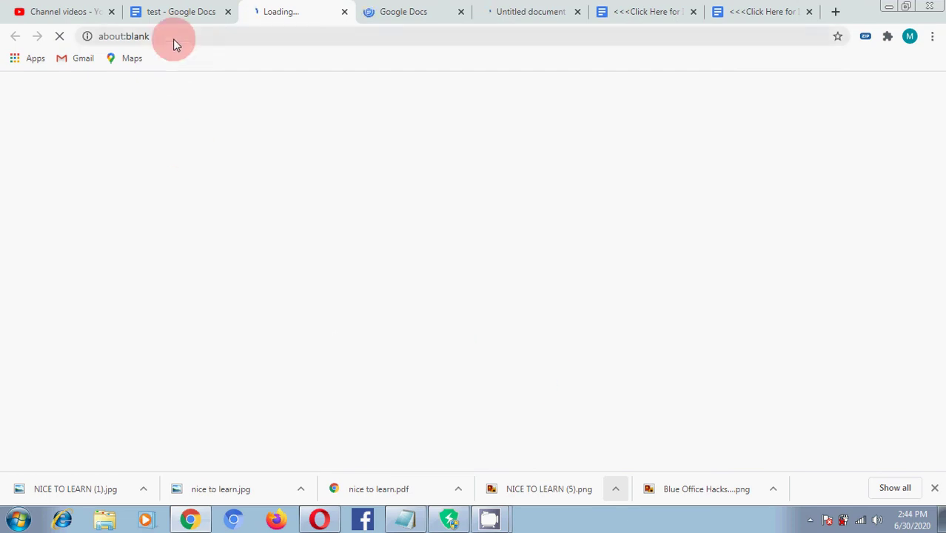
# Return to the original "test" document and look over the available file commands.
pyautogui.click(181, 12)
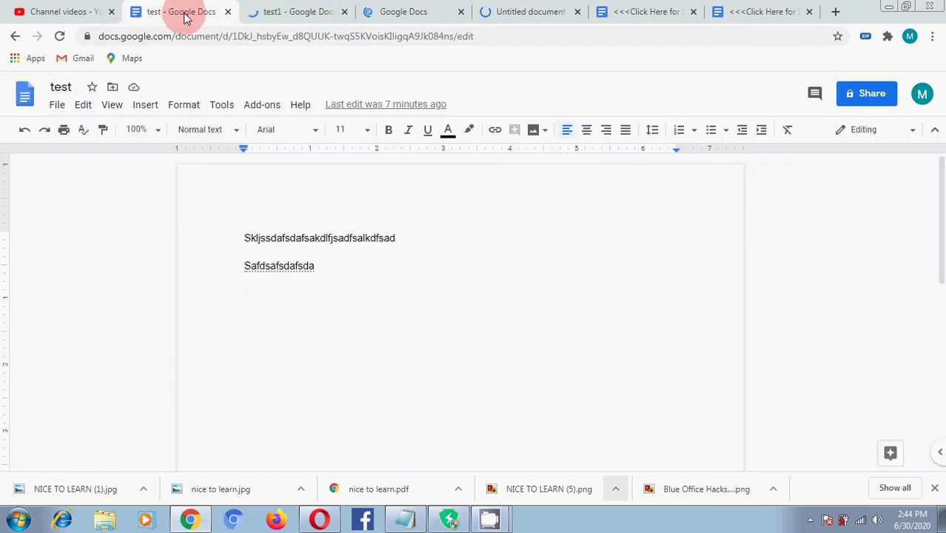
pyautogui.click(57, 104)
pyautogui.click(75, 133)
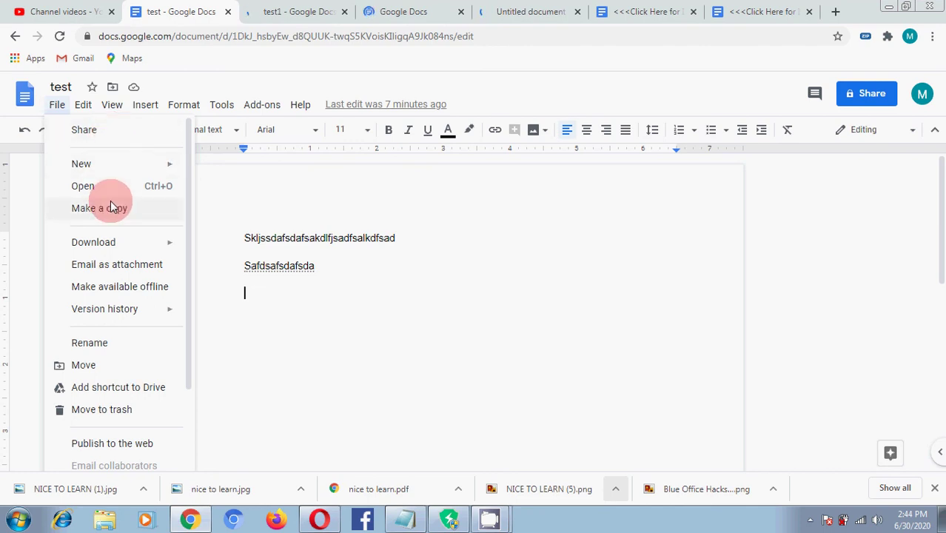
pyautogui.click(422, 204)
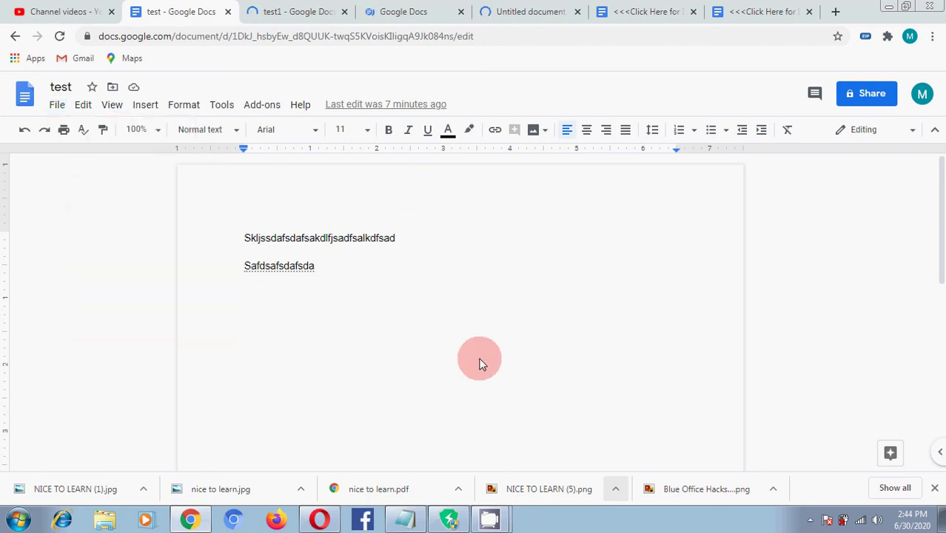